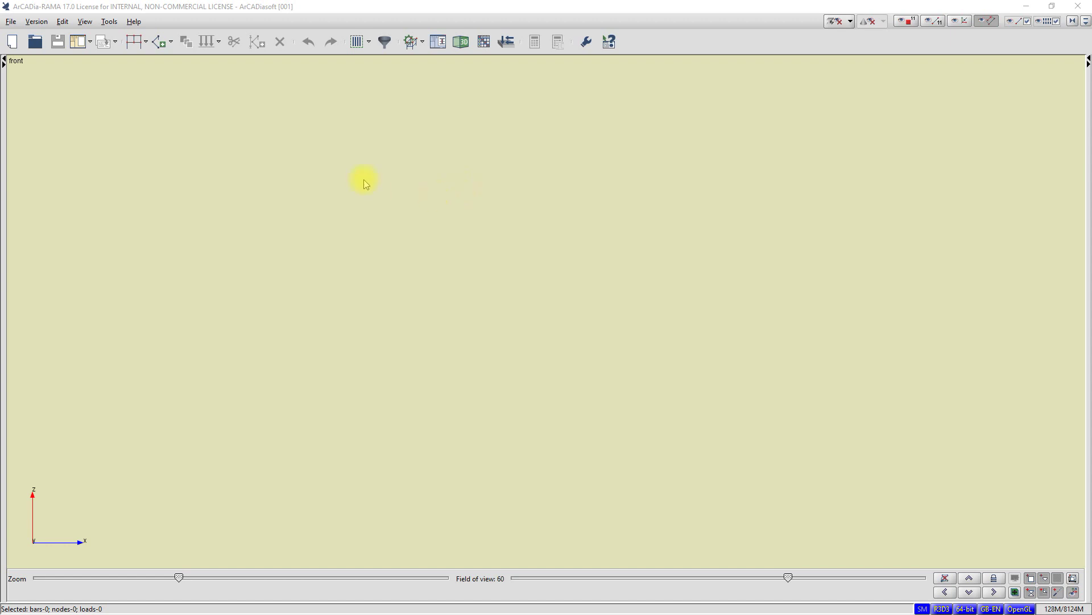
- Open the sample project 'Multi-plane roof - cumulative dimensioning - EC.f3d' from the 17.0 folder
{"action": "left_click", "coordinate": [11, 23]}
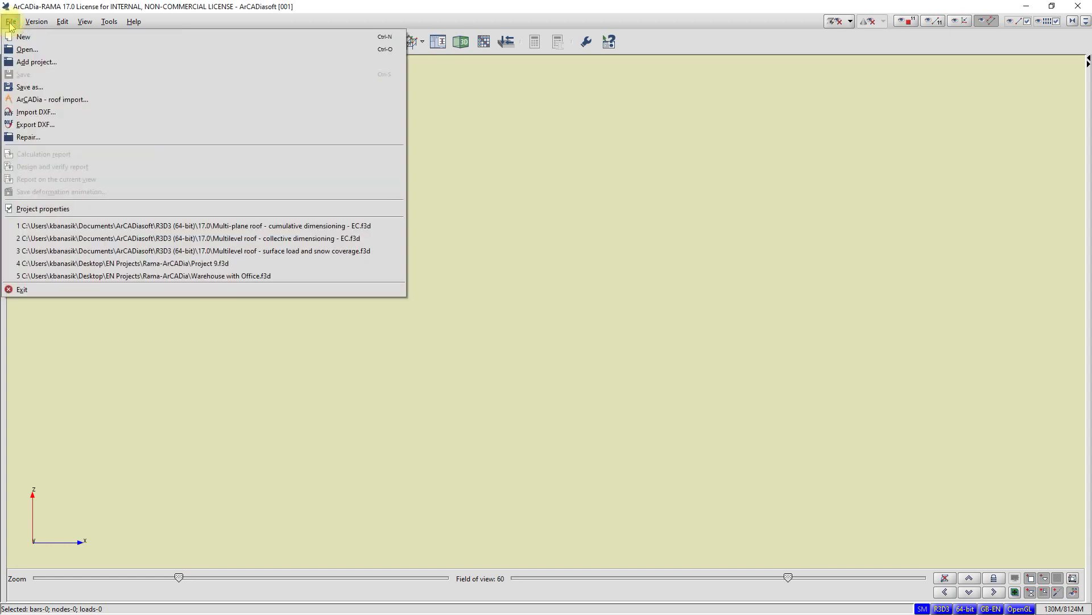
{"action": "left_click", "coordinate": [35, 50]}
{"action": "left_click", "coordinate": [413, 295]}
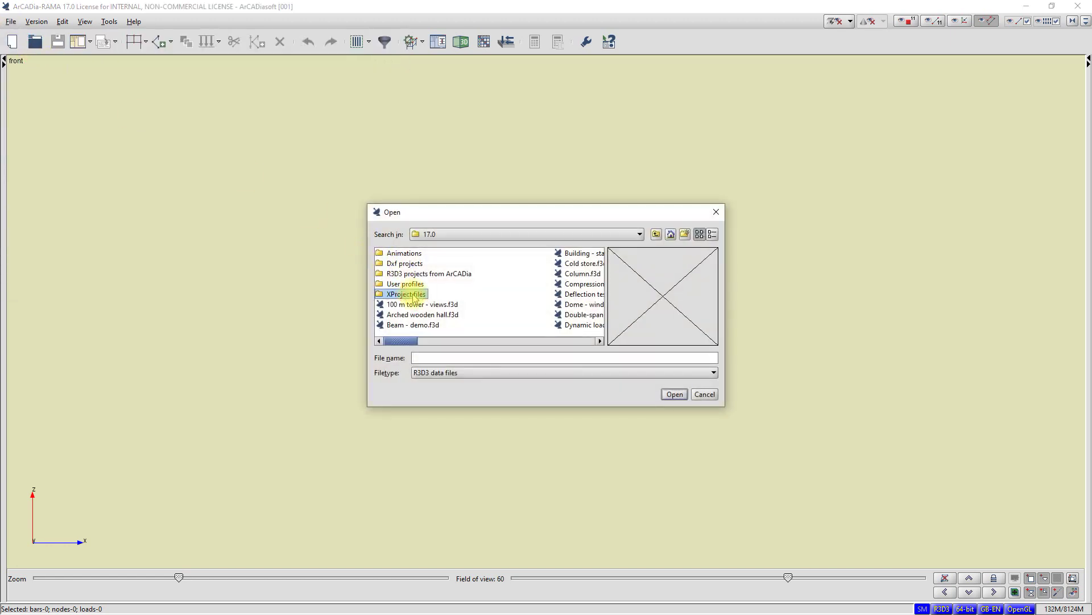
{"action": "key", "text": "m"}
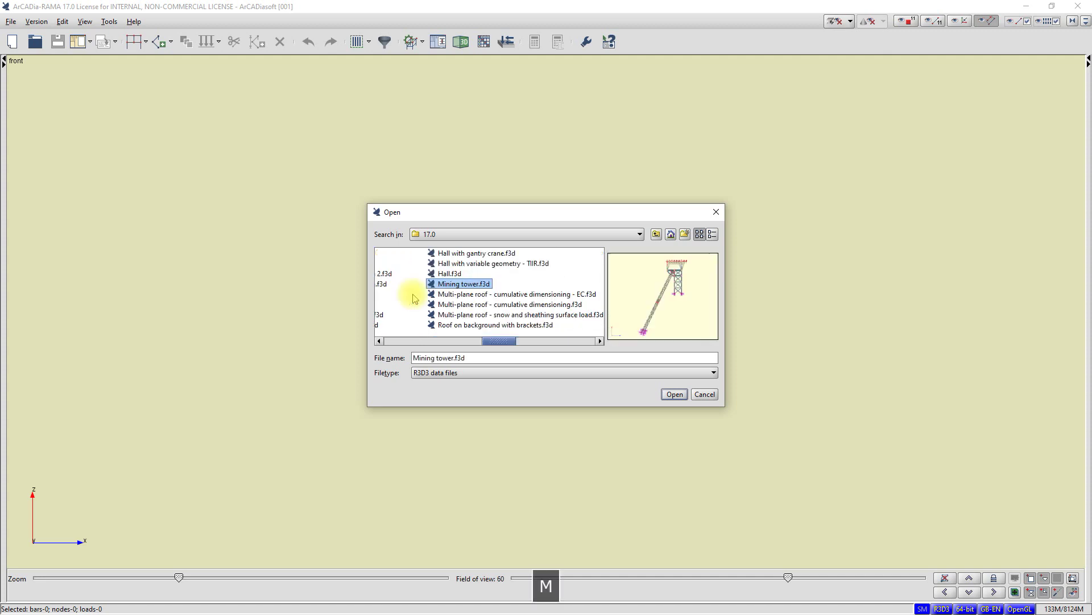
{"action": "left_click", "coordinate": [487, 297]}
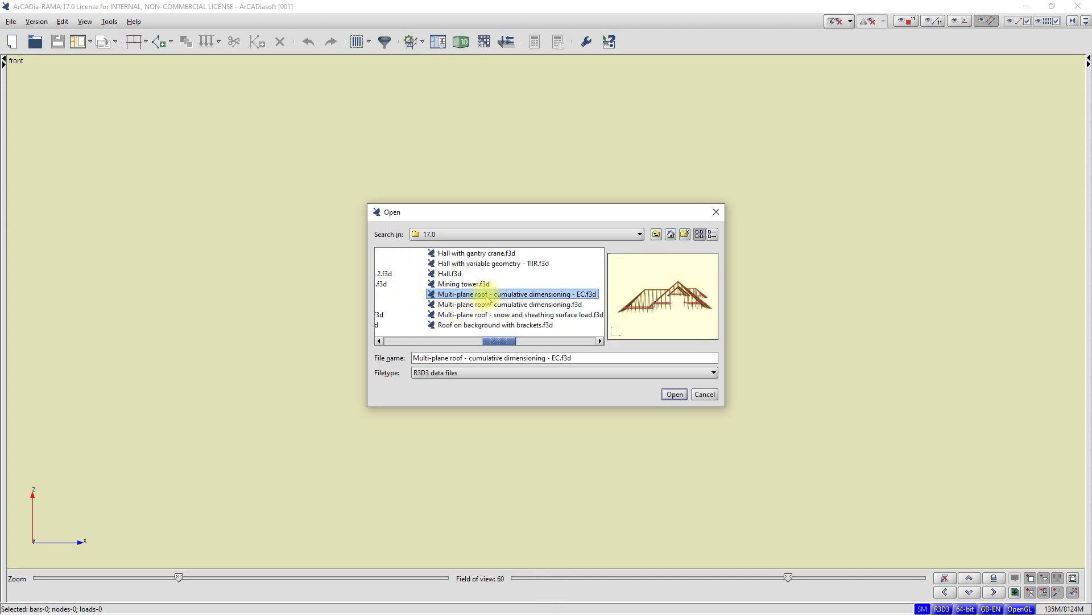
{"action": "left_click", "coordinate": [675, 395]}
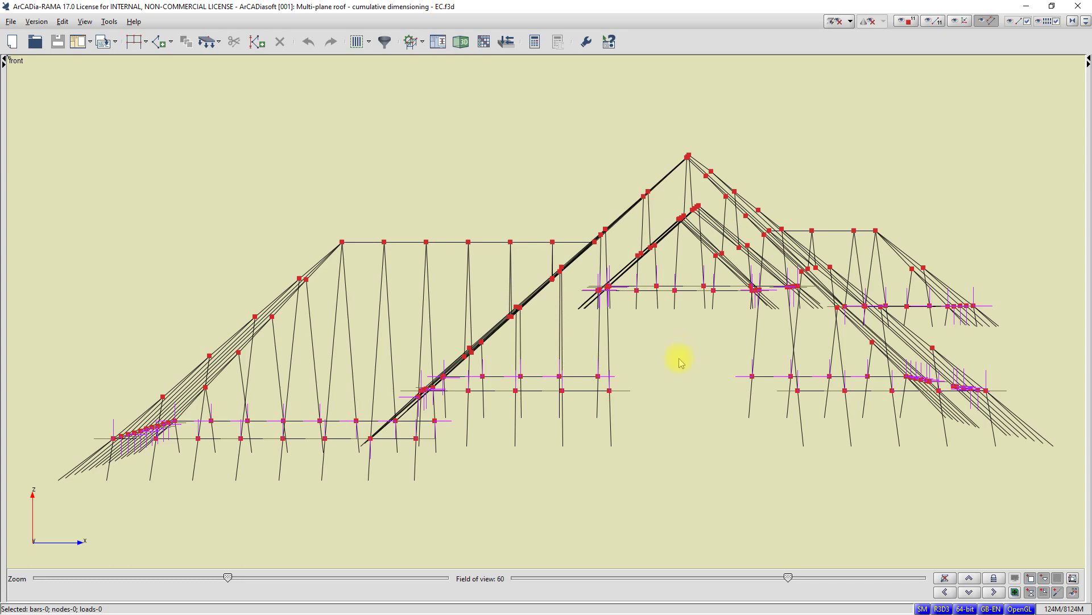
- Zoom the roof model in and out, orbit it into an oblique perspective, and shift it left
{"action": "scroll", "coordinate": [681, 362], "scroll_direction": "down", "scroll_amount": 3}
{"action": "scroll", "coordinate": [682, 362], "scroll_direction": "up", "scroll_amount": 2}
{"action": "scroll", "coordinate": [681, 362], "scroll_direction": "up", "scroll_amount": 1}
{"action": "scroll", "coordinate": [681, 362], "scroll_direction": "down", "scroll_amount": 2}
{"action": "scroll", "coordinate": [681, 362], "scroll_direction": "up", "scroll_amount": 3}
{"action": "scroll", "coordinate": [681, 362], "scroll_direction": "down", "scroll_amount": 4}
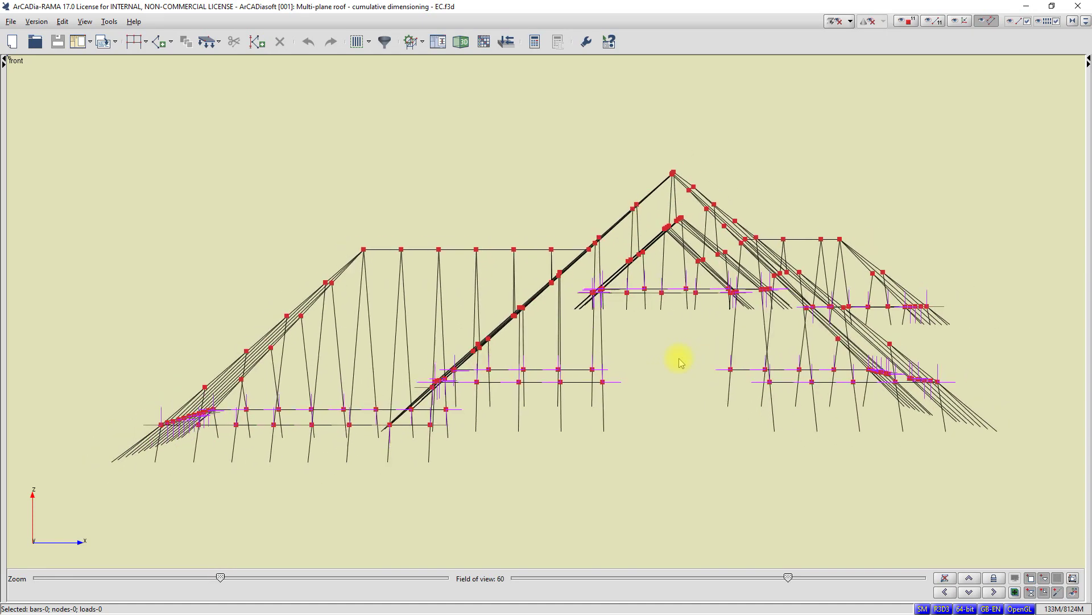
{"action": "scroll", "coordinate": [681, 362], "scroll_direction": "up", "scroll_amount": 2}
{"action": "scroll", "coordinate": [681, 361], "scroll_direction": "down", "scroll_amount": 1}
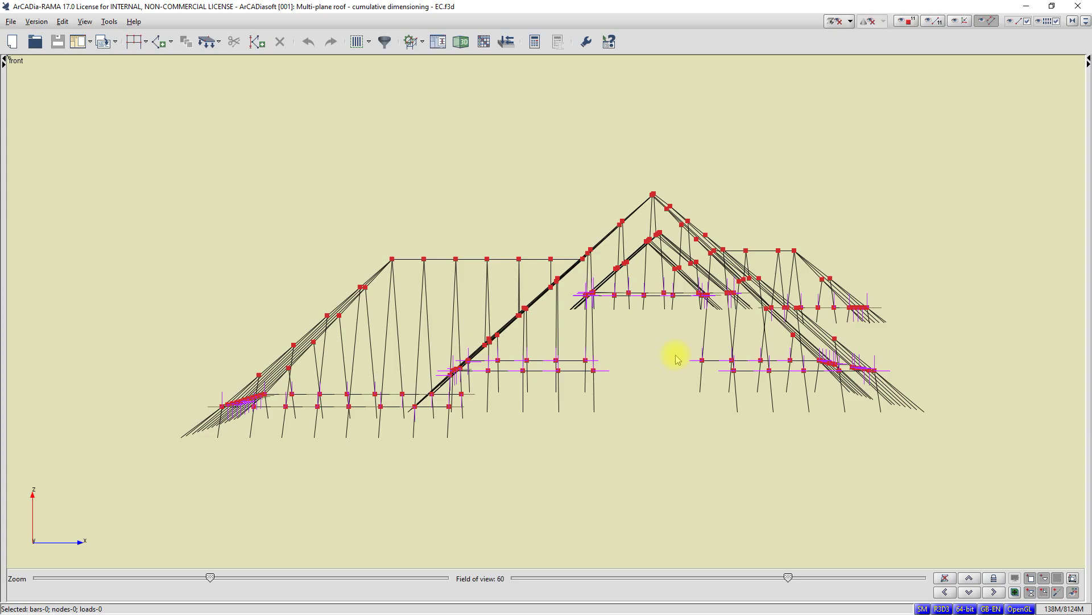
{"action": "mouse_move", "coordinate": [675, 359]}
{"action": "middle_mouse_down"}
{"action": "mouse_move", "coordinate": [661, 361]}
{"action": "mouse_move", "coordinate": [701, 374]}
{"action": "mouse_move", "coordinate": [688, 359]}
{"action": "mouse_move", "coordinate": [671, 361]}
{"action": "mouse_move", "coordinate": [672, 384]}
{"action": "mouse_move", "coordinate": [700, 356]}
{"action": "mouse_move", "coordinate": [660, 368]}
{"action": "mouse_move", "coordinate": [695, 384]}
{"action": "mouse_move", "coordinate": [705, 354]}
{"action": "mouse_move", "coordinate": [693, 339]}
{"action": "mouse_move", "coordinate": [655, 386]}
{"action": "mouse_move", "coordinate": [660, 349]}
{"action": "mouse_move", "coordinate": [642, 343]}
{"action": "mouse_move", "coordinate": [679, 355]}
{"action": "mouse_move", "coordinate": [675, 366]}
{"action": "middle_mouse_up"}
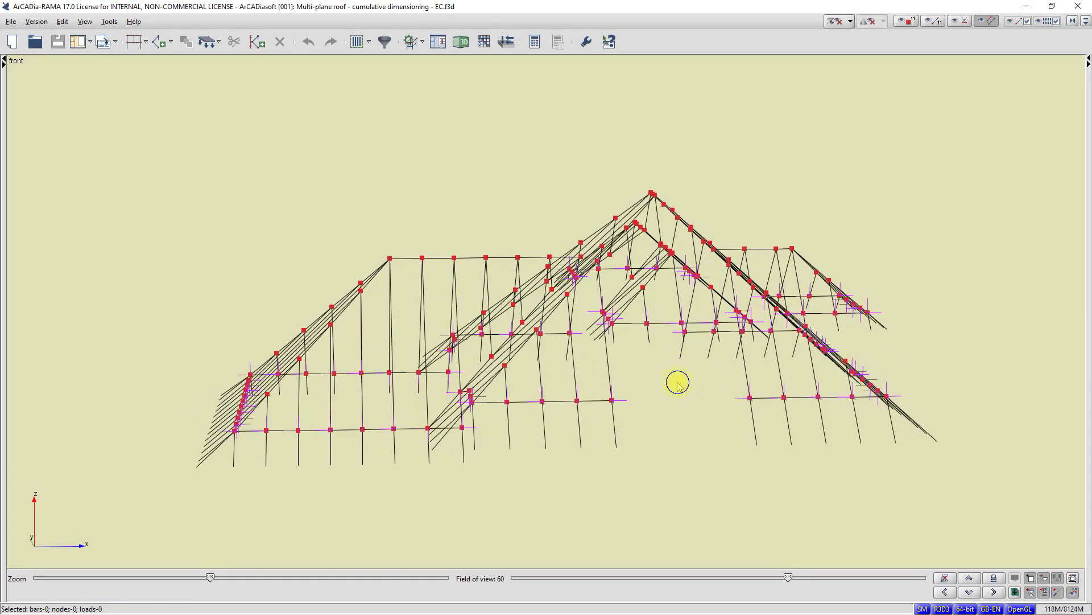
{"action": "mouse_move", "coordinate": [678, 383]}
{"action": "middle_mouse_down"}
{"action": "mouse_move", "coordinate": [637, 388]}
{"action": "mouse_move", "coordinate": [705, 371]}
{"action": "mouse_move", "coordinate": [566, 373]}
{"action": "mouse_move", "coordinate": [727, 366]}
{"action": "mouse_move", "coordinate": [594, 376]}
{"action": "mouse_move", "coordinate": [678, 365]}
{"action": "mouse_move", "coordinate": [656, 373]}
{"action": "mouse_move", "coordinate": [667, 387]}
{"action": "middle_mouse_up"}
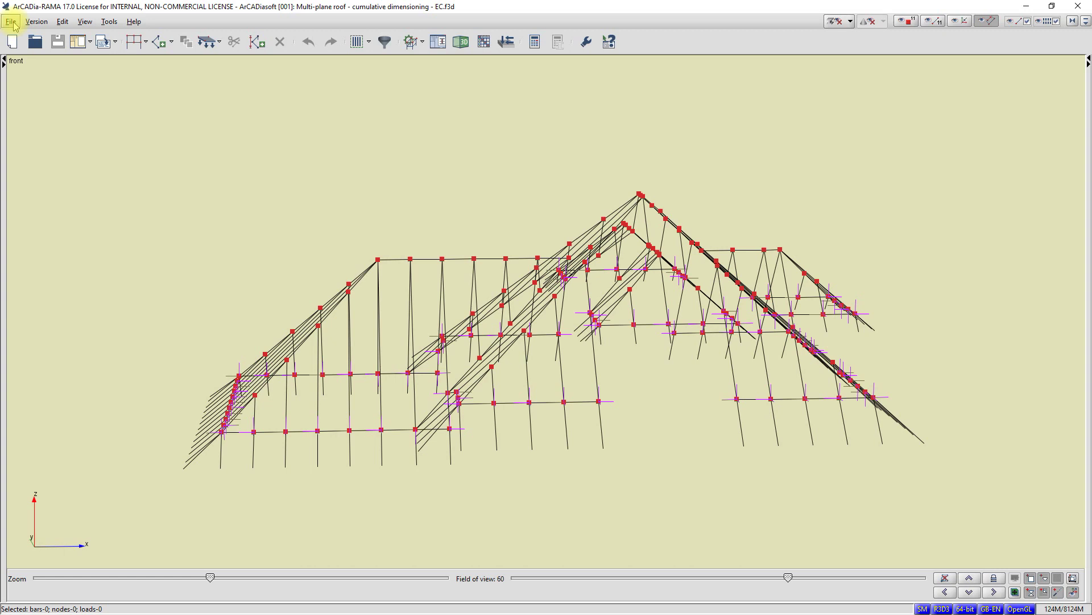
{"action": "left_click", "coordinate": [11, 23]}
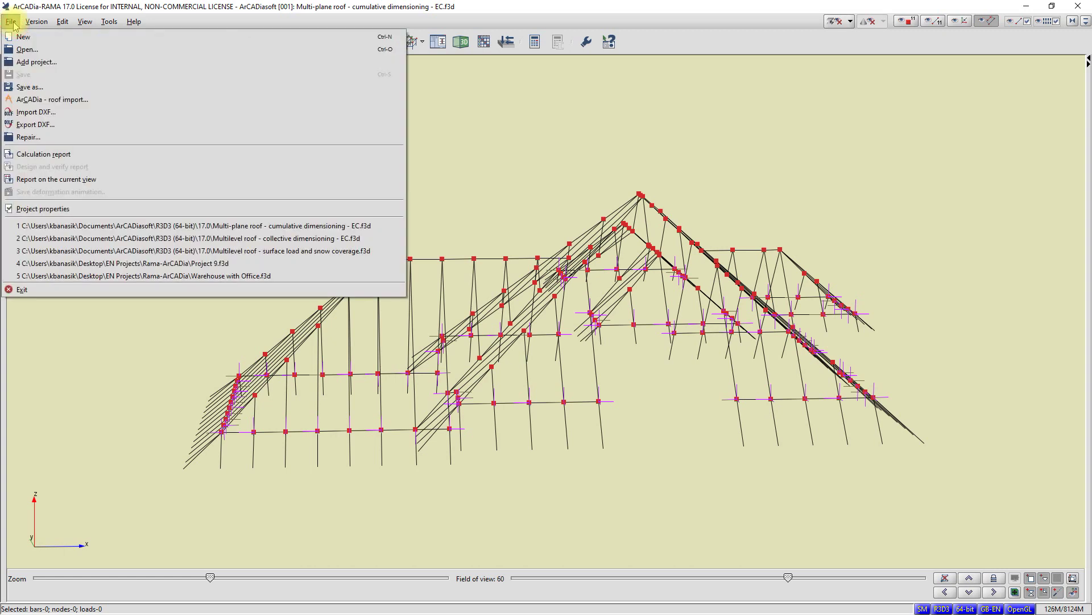
{"action": "left_click", "coordinate": [12, 22]}
{"action": "left_click", "coordinate": [33, 24]}
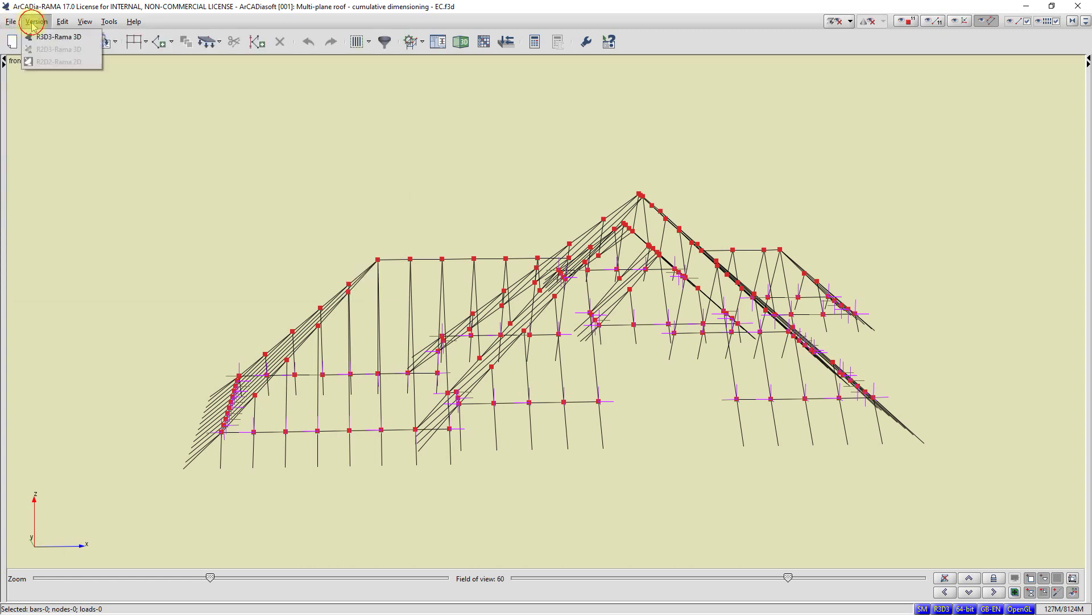
{"action": "left_click", "coordinate": [32, 24]}
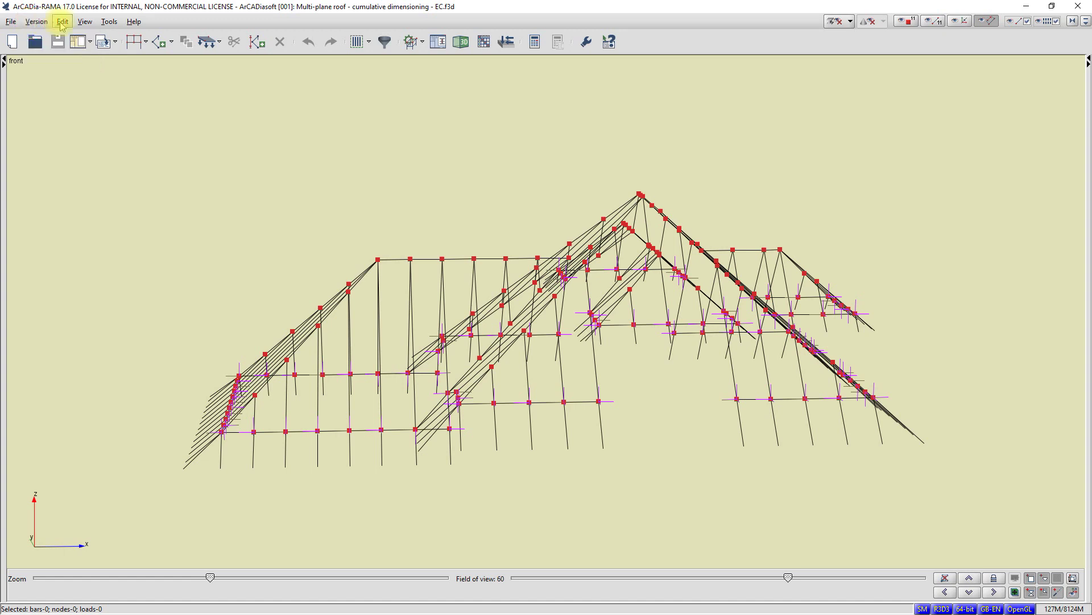
{"action": "left_click", "coordinate": [62, 23]}
{"action": "left_click", "coordinate": [61, 24]}
{"action": "left_click", "coordinate": [83, 23]}
{"action": "left_click", "coordinate": [83, 23]}
{"action": "left_click", "coordinate": [106, 23]}
{"action": "left_click", "coordinate": [106, 22]}
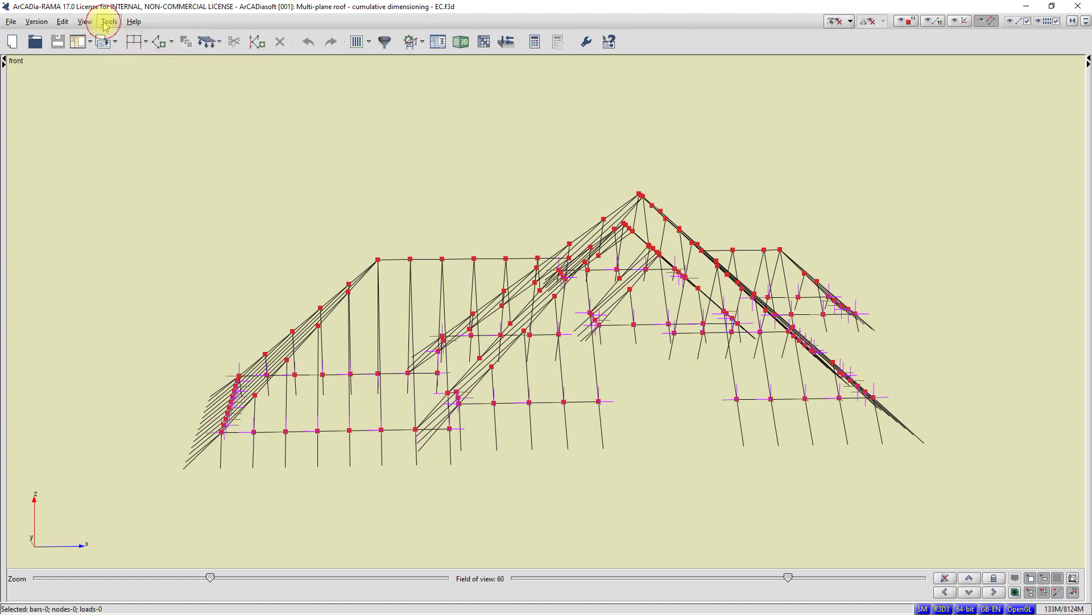
{"action": "left_click", "coordinate": [133, 22]}
{"action": "left_click", "coordinate": [132, 22]}
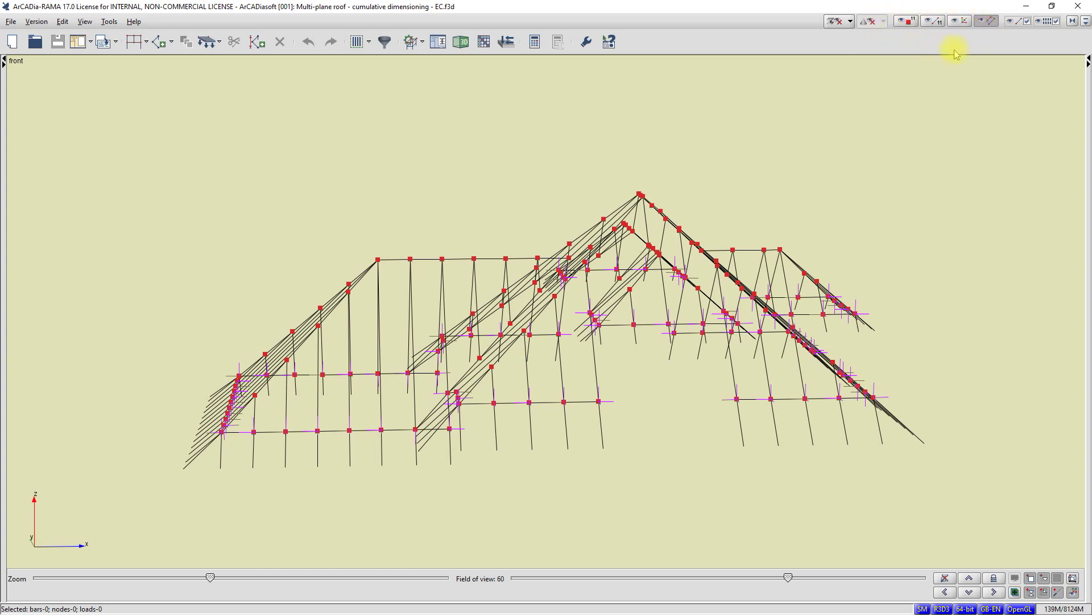
{"action": "left_click", "coordinate": [909, 26]}
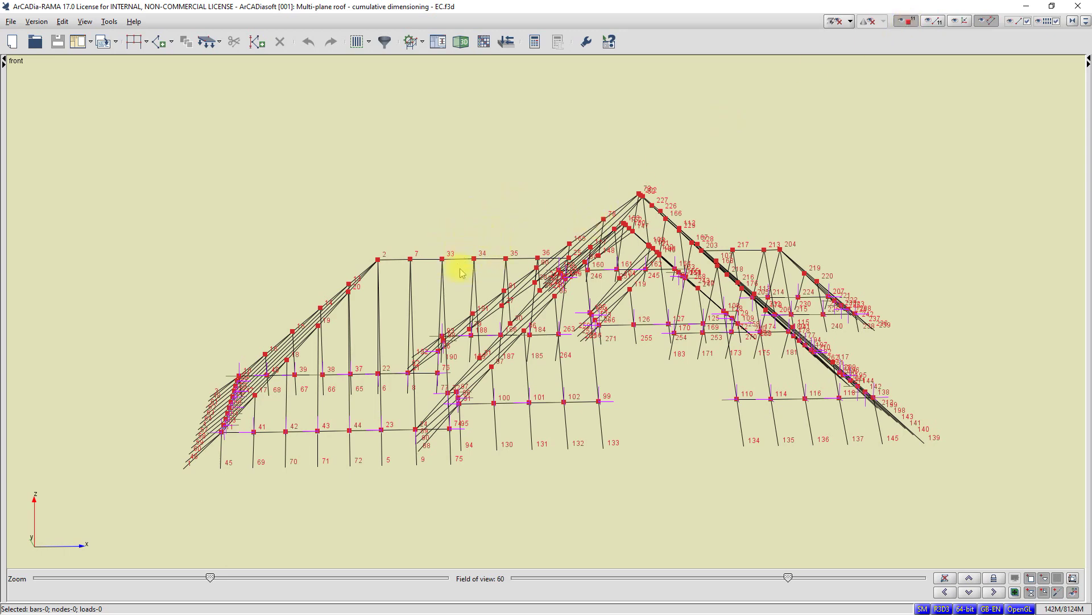
{"action": "left_click", "coordinate": [908, 23]}
{"action": "left_click", "coordinate": [937, 23]}
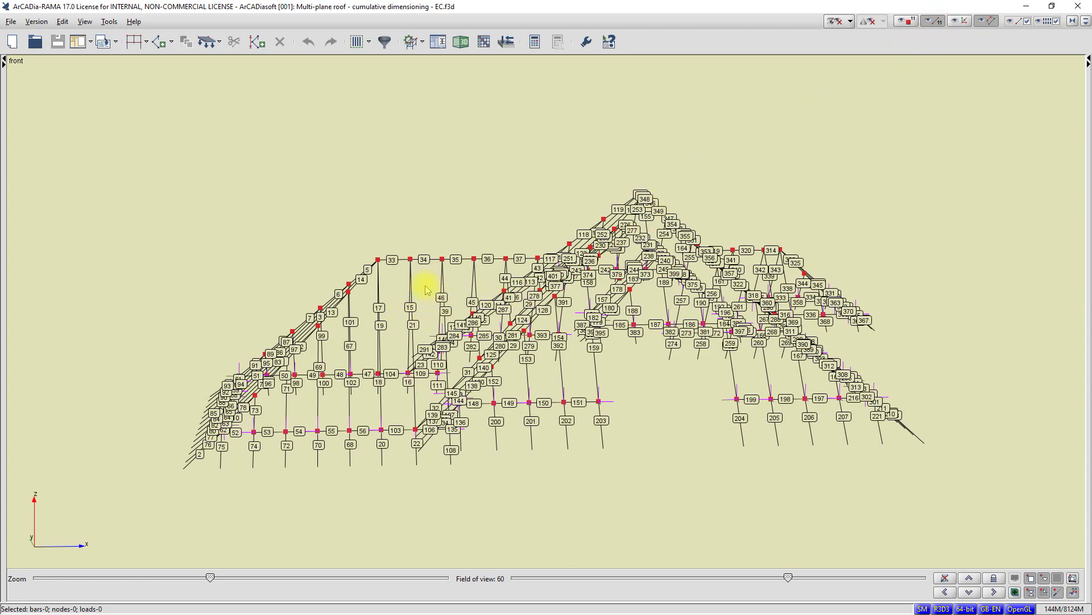
{"action": "left_click", "coordinate": [936, 21]}
{"action": "left_click", "coordinate": [967, 22]}
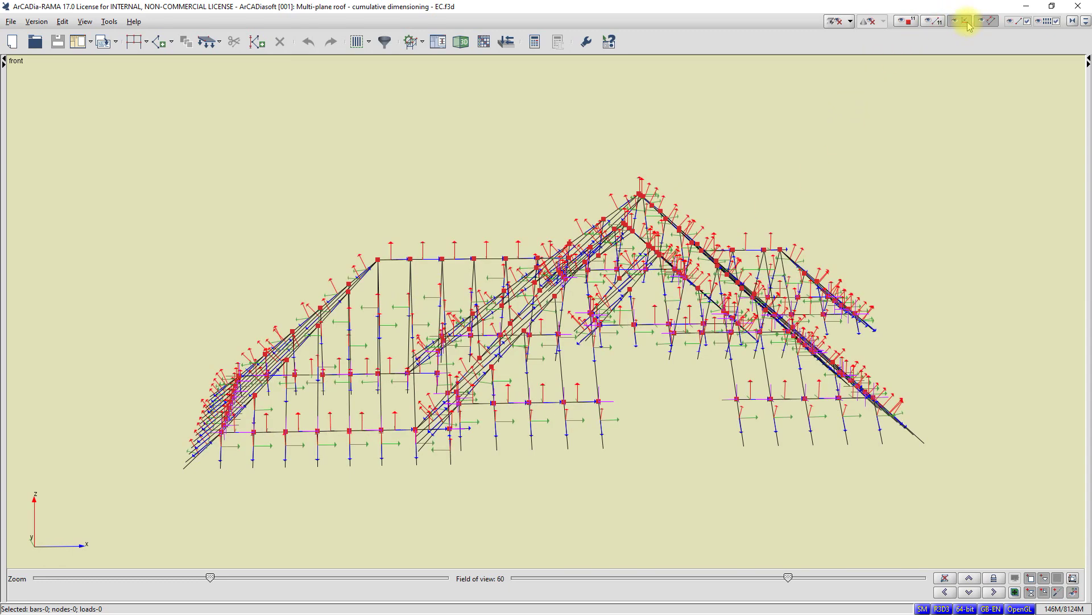
{"action": "left_click", "coordinate": [967, 24]}
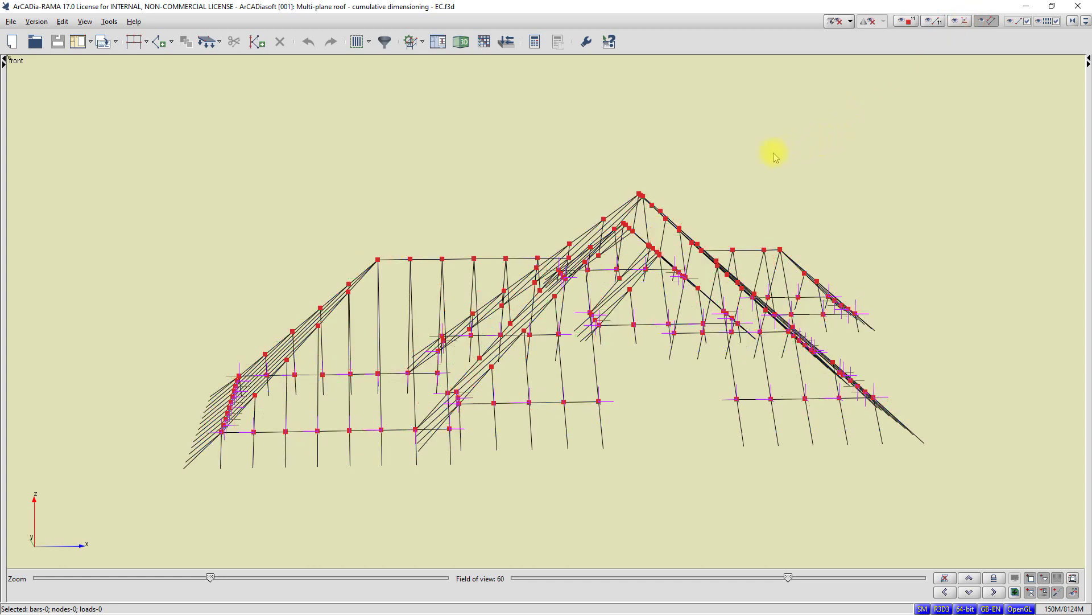
- Expand the Bars node to list its seven categories, from Wall plates to Overhang cantilever
{"action": "mouse_move", "coordinate": [3, 256]}
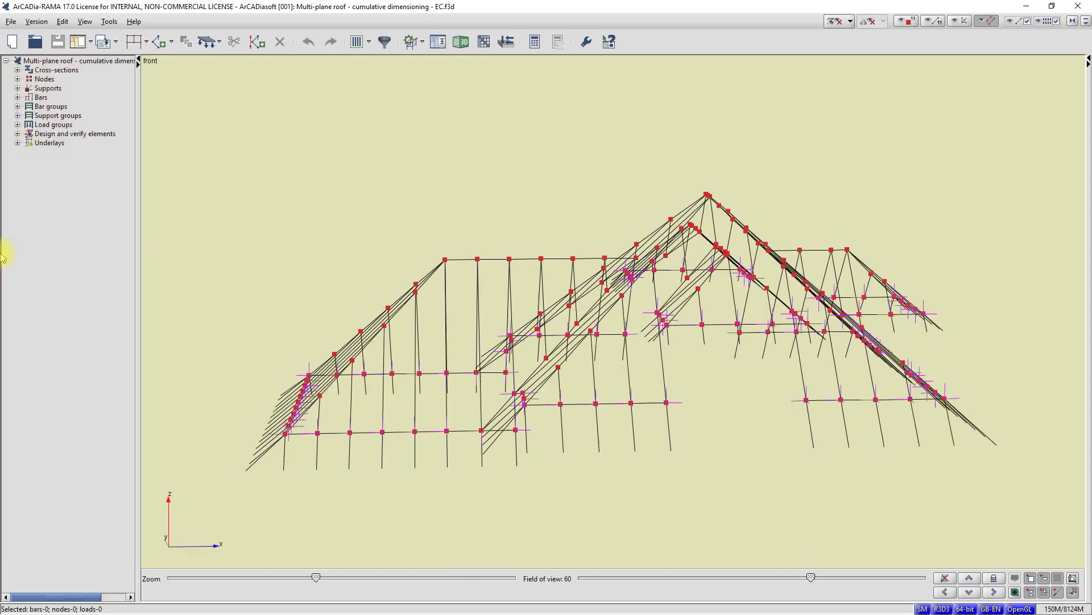
{"action": "left_click", "coordinate": [18, 97]}
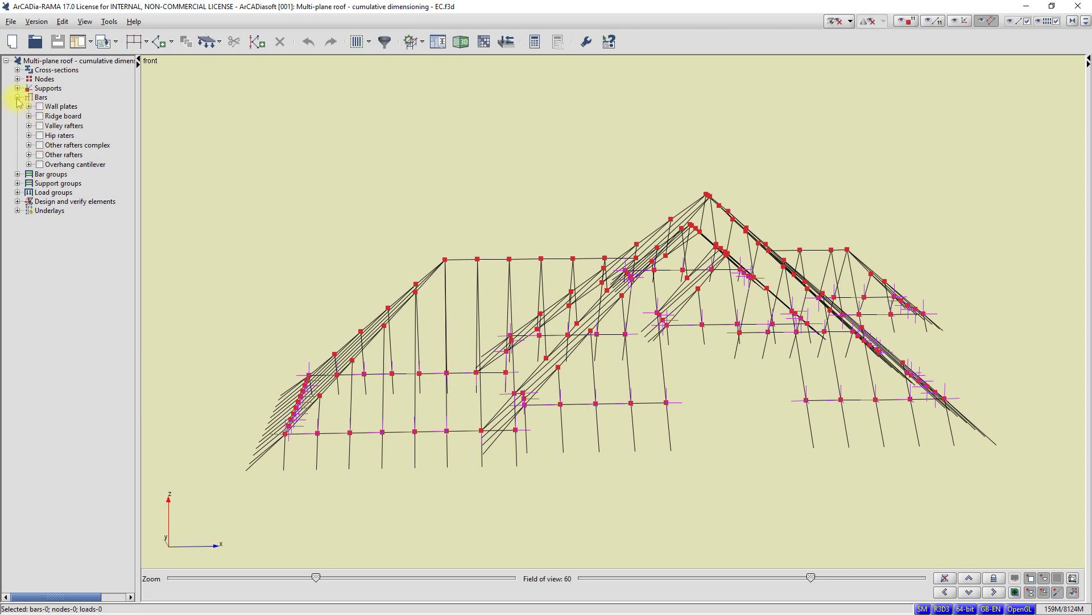
- Collapse the project tree, then open the element properties panel and close it again with F11
{"action": "double_click", "coordinate": [138, 162]}
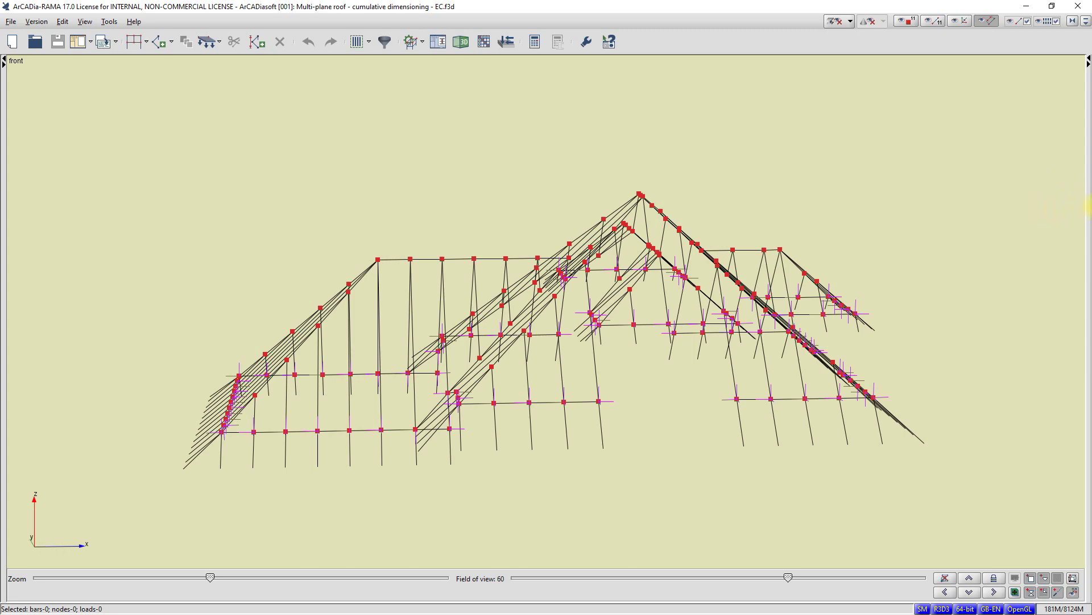
{"action": "double_click", "coordinate": [1084, 223]}
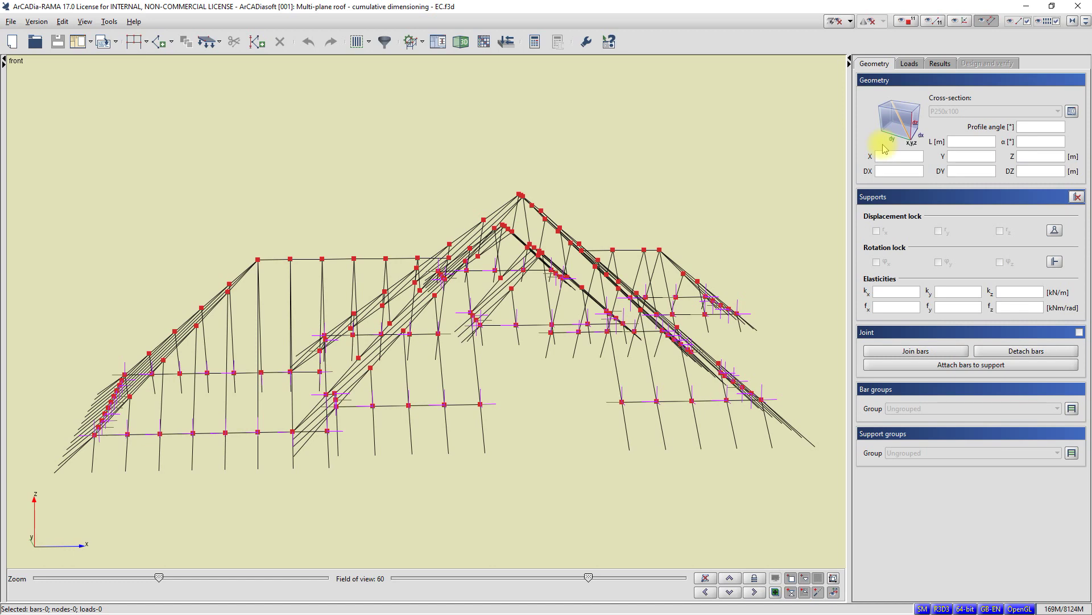
{"action": "key", "text": "F11"}
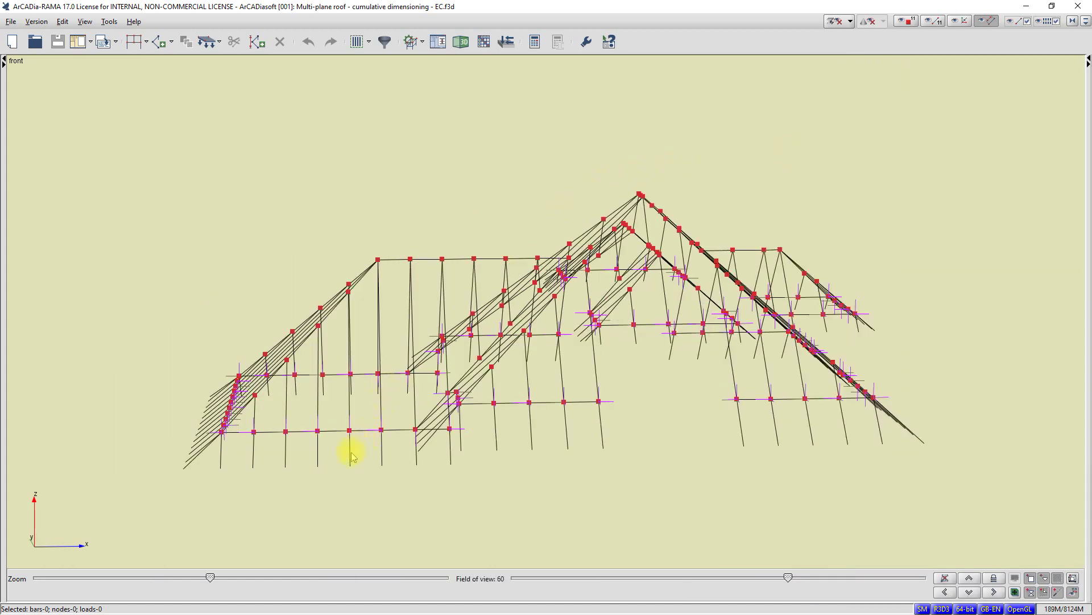
- Zoom out, narrow the field of view to 01, and lock the view in right-side elevation
{"action": "left_click_drag", "start_coordinate": [210, 579], "coordinate": [183, 579]}
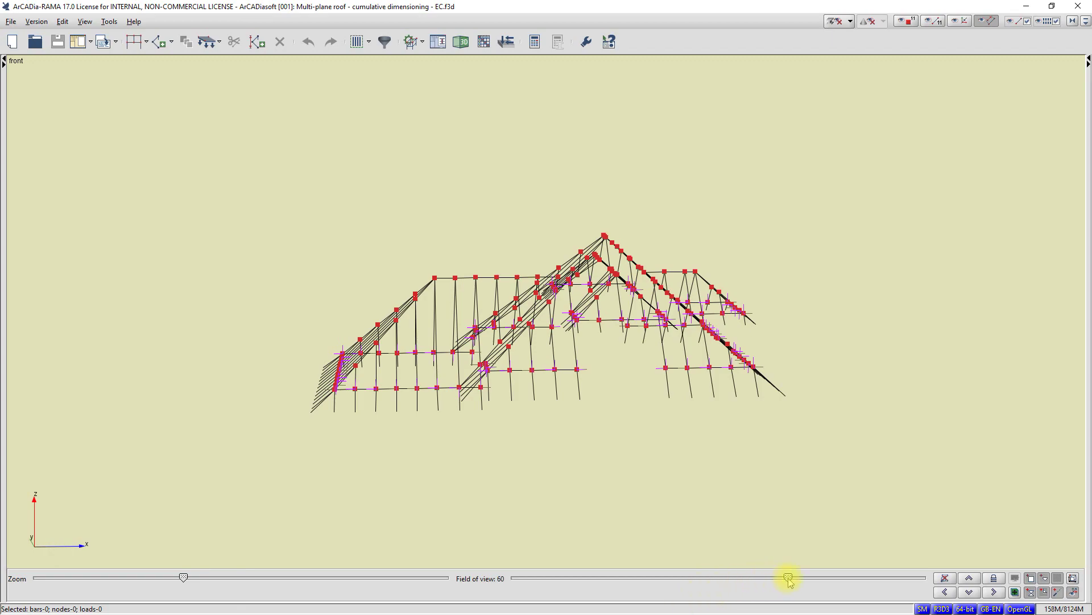
{"action": "left_click_drag", "start_coordinate": [789, 581], "coordinate": [515, 584]}
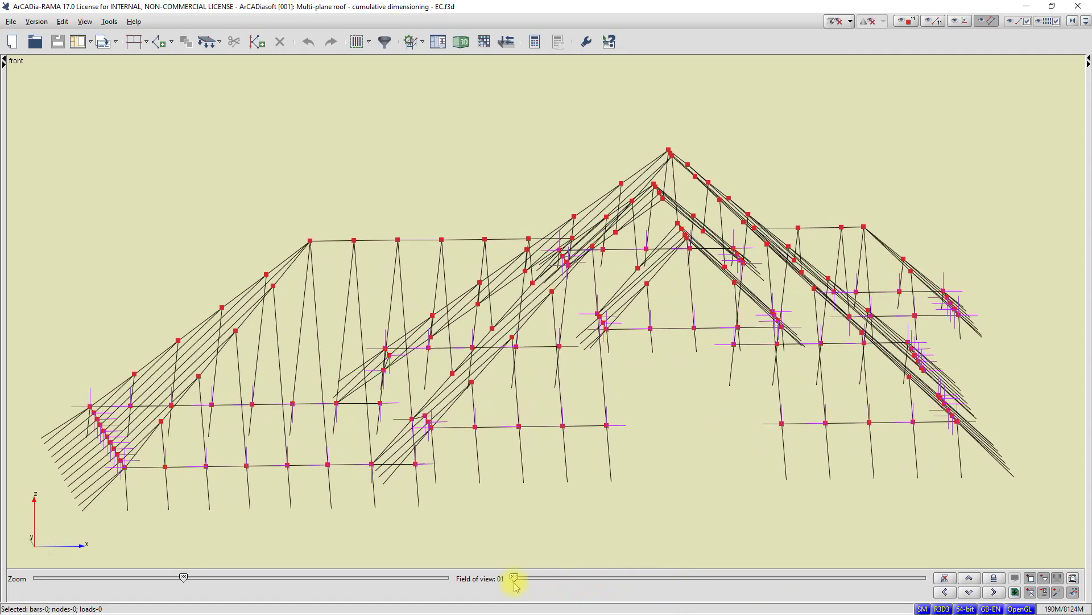
{"action": "left_click", "coordinate": [994, 592]}
{"action": "left_click", "coordinate": [945, 592]}
{"action": "left_click", "coordinate": [970, 592]}
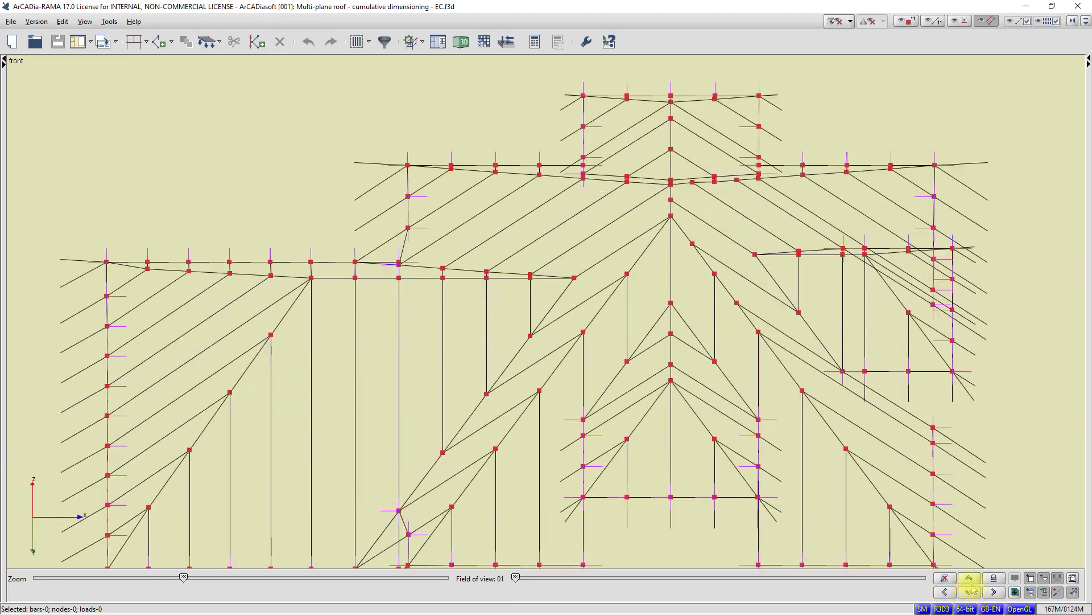
{"action": "left_click", "coordinate": [993, 592]}
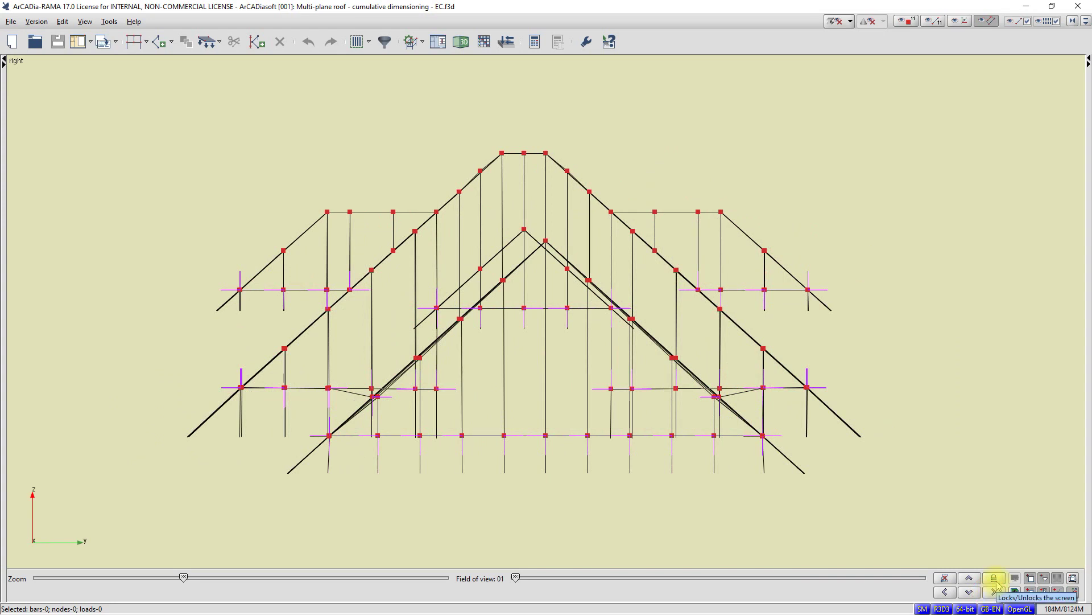
{"action": "left_click", "coordinate": [994, 580]}
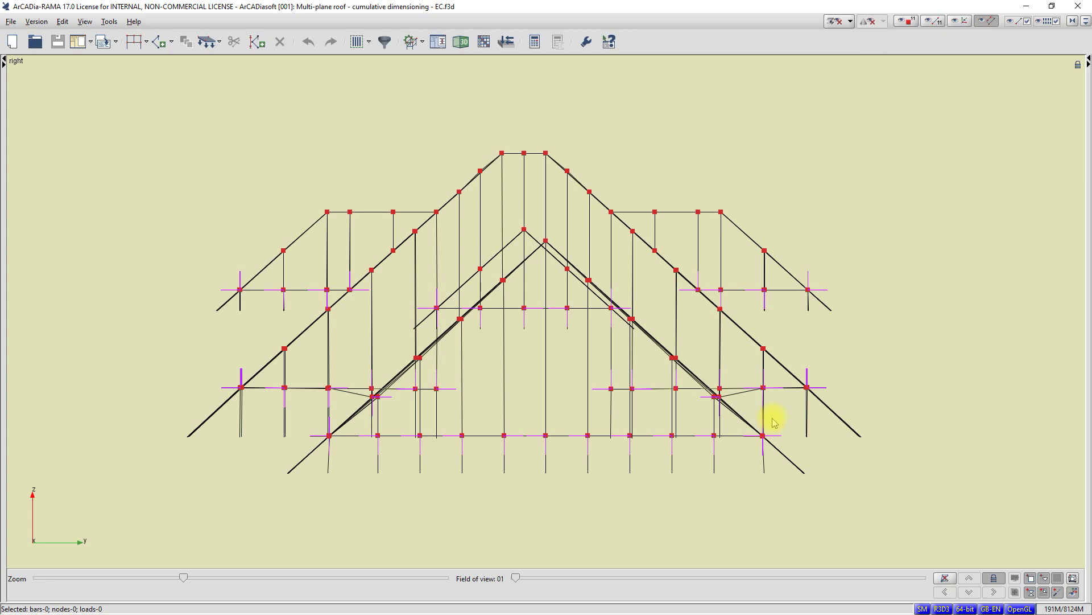
- Dismiss the viewport shortcut menu and unlock the view
{"action": "right_click", "coordinate": [807, 421]}
{"action": "left_click", "coordinate": [825, 425]}
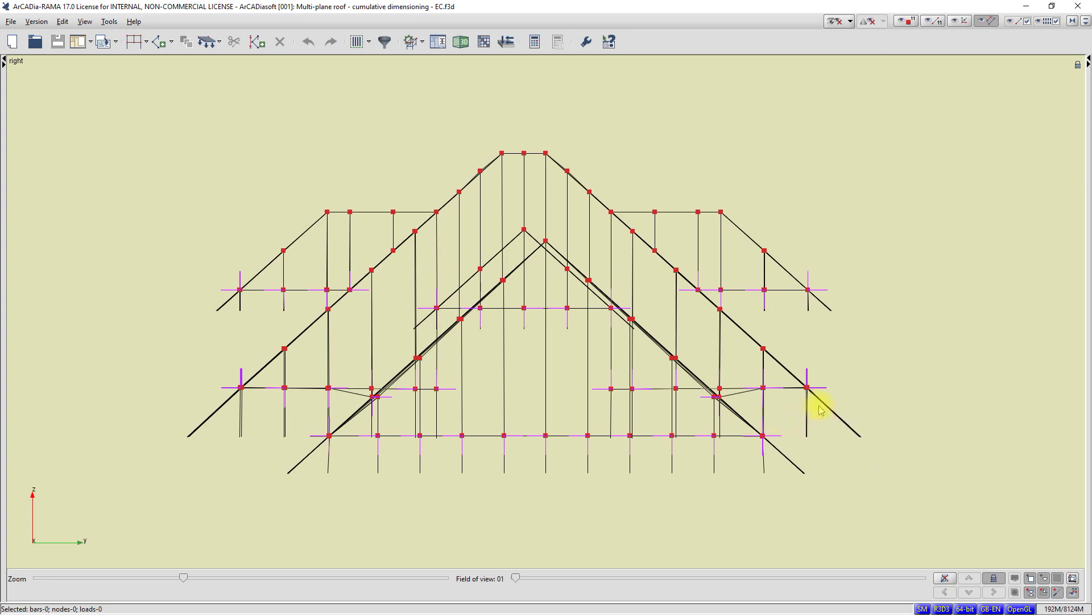
{"action": "left_click", "coordinate": [994, 578]}
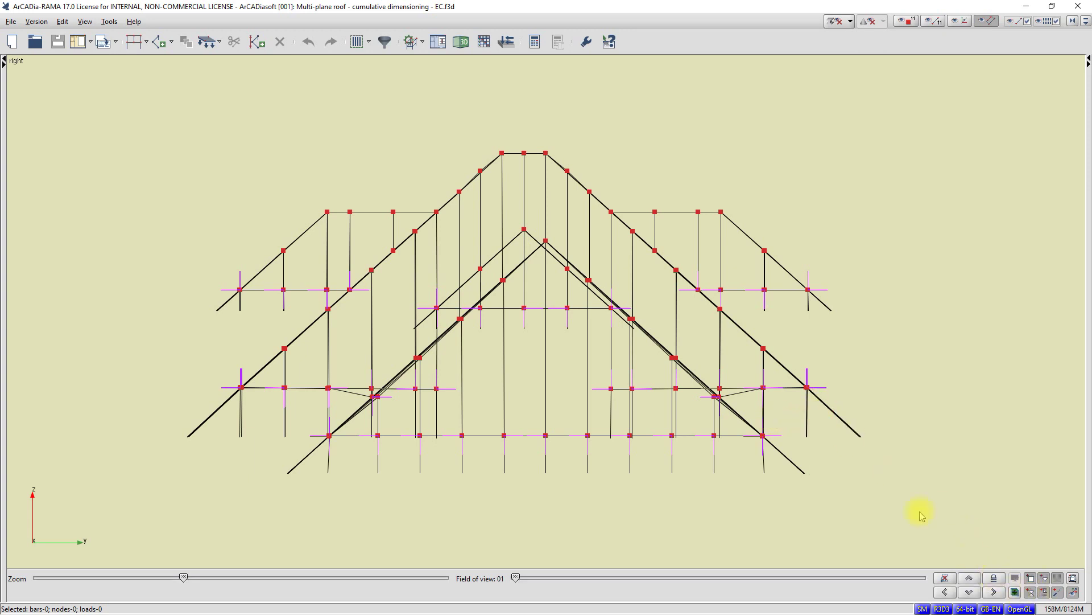
- Centre the roof model on screen, then turn on end-point snapping
{"action": "scroll", "coordinate": [882, 489], "scroll_direction": "down", "scroll_amount": 2}
{"action": "scroll", "coordinate": [806, 480], "scroll_direction": "up", "scroll_amount": 3}
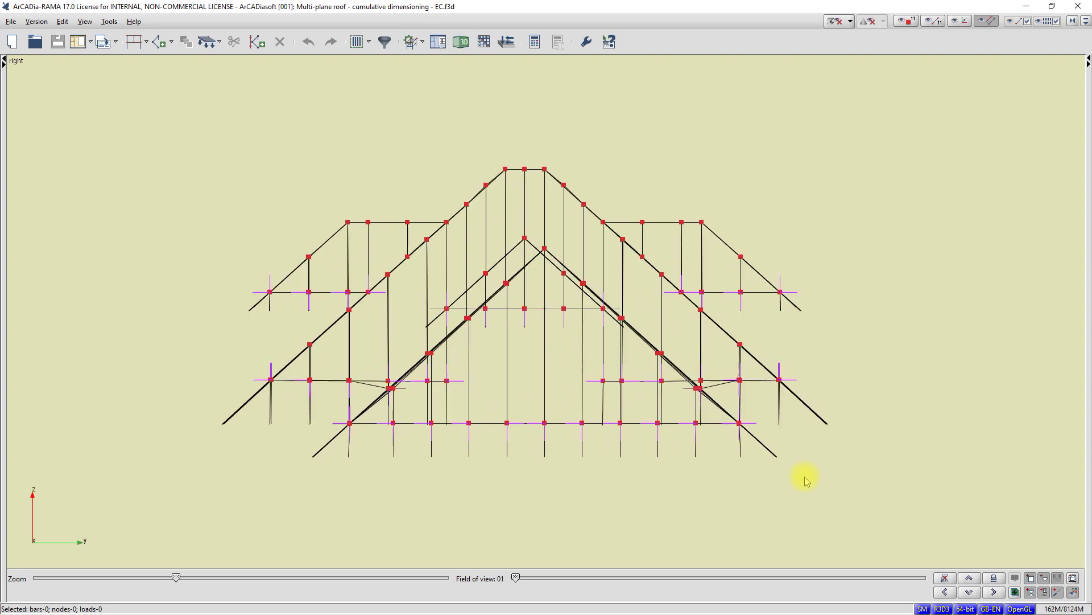
{"action": "scroll", "coordinate": [910, 507], "scroll_direction": "down", "scroll_amount": 1}
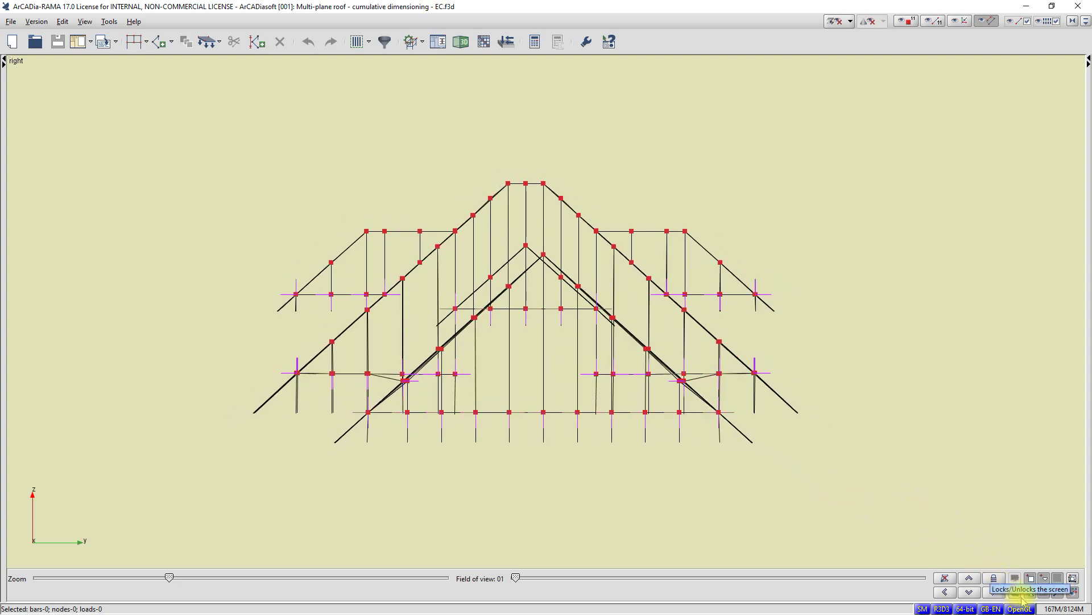
{"action": "left_click", "coordinate": [1016, 592]}
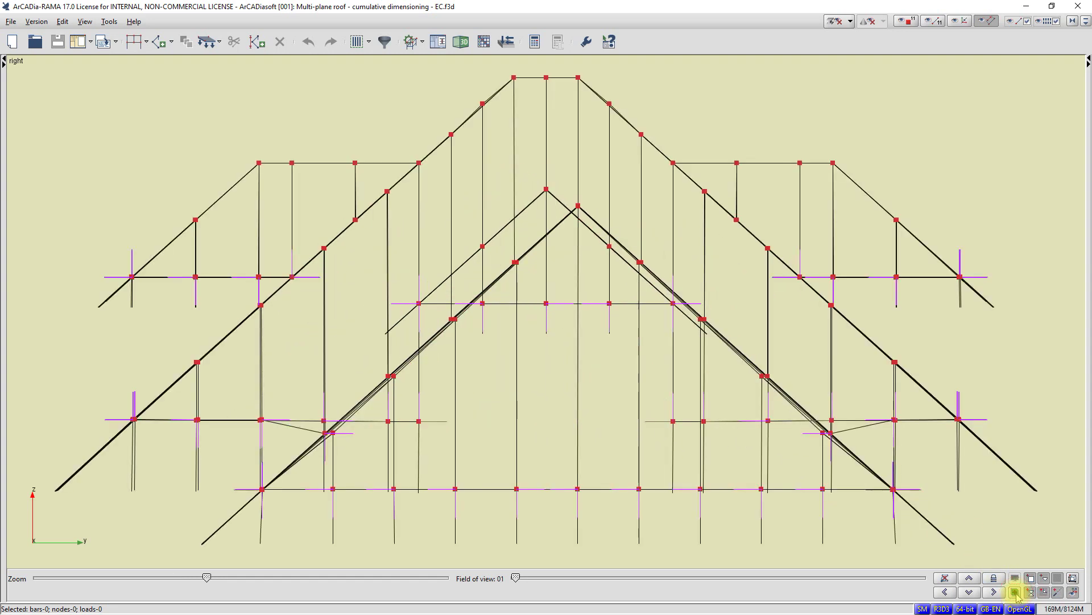
{"action": "scroll", "coordinate": [876, 503], "scroll_direction": "down", "scroll_amount": 3}
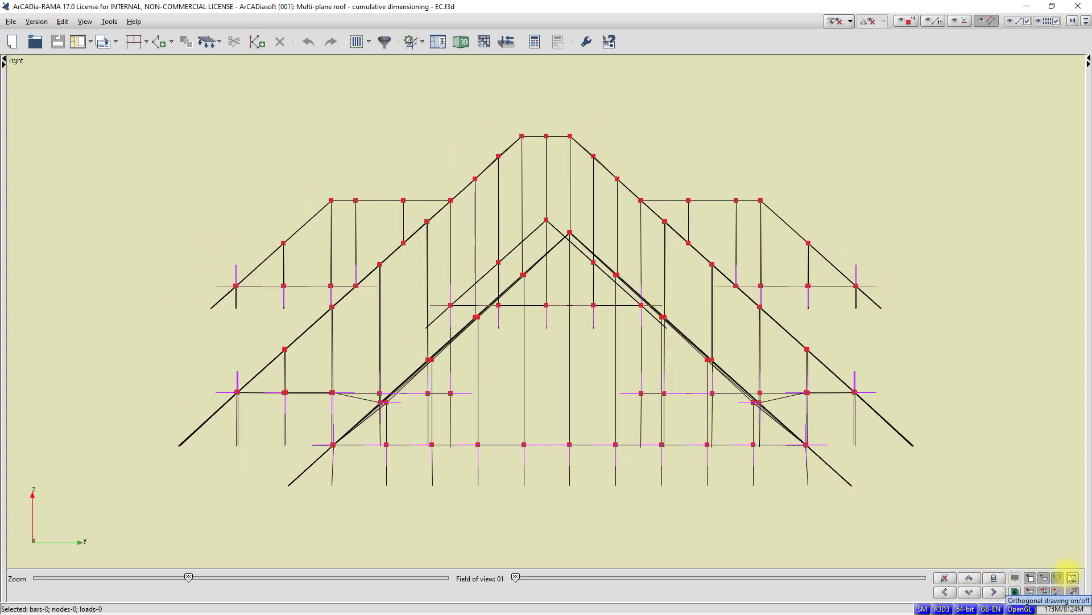
{"action": "left_click", "coordinate": [1030, 578]}
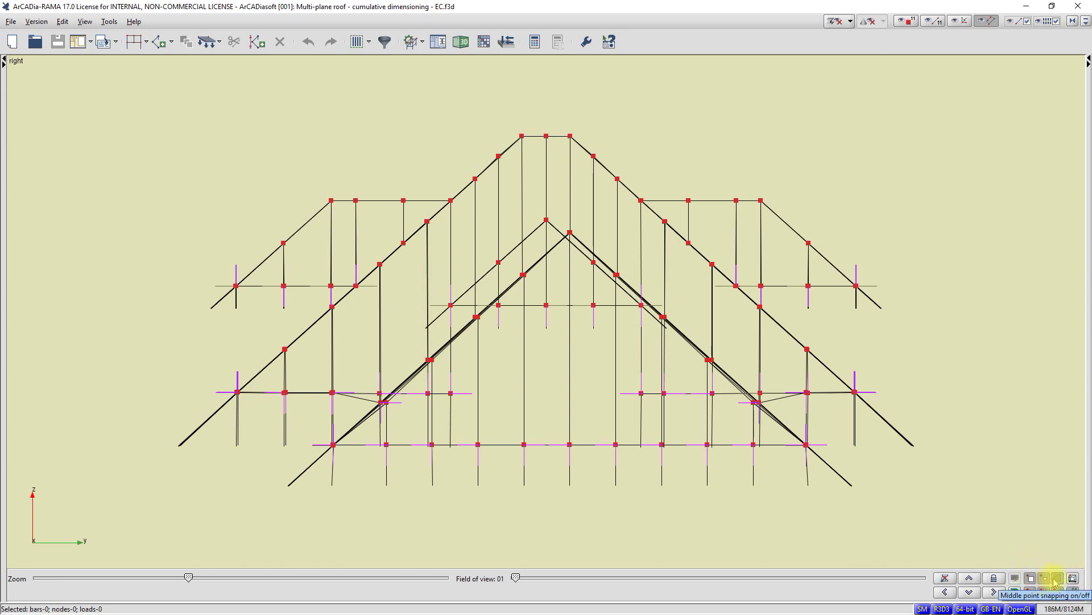
- Toggle orthogonal drawing and the adjacent toggle button in the lower-right toolbar
{"action": "left_click", "coordinate": [1072, 579]}
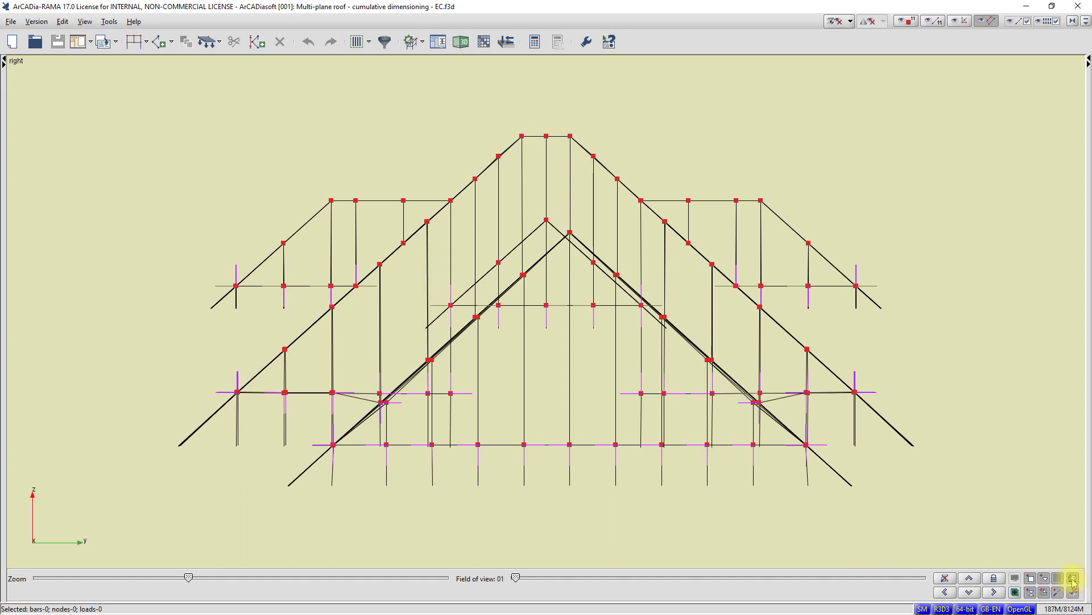
{"action": "left_click", "coordinate": [1072, 579]}
{"action": "left_click", "coordinate": [1074, 594]}
- Orbit the roof into an oblique 3-D view, reset it to face the front, and pan it upward
{"action": "middle_click_drag", "start_coordinate": [69, 522], "coordinate": [97, 550]}
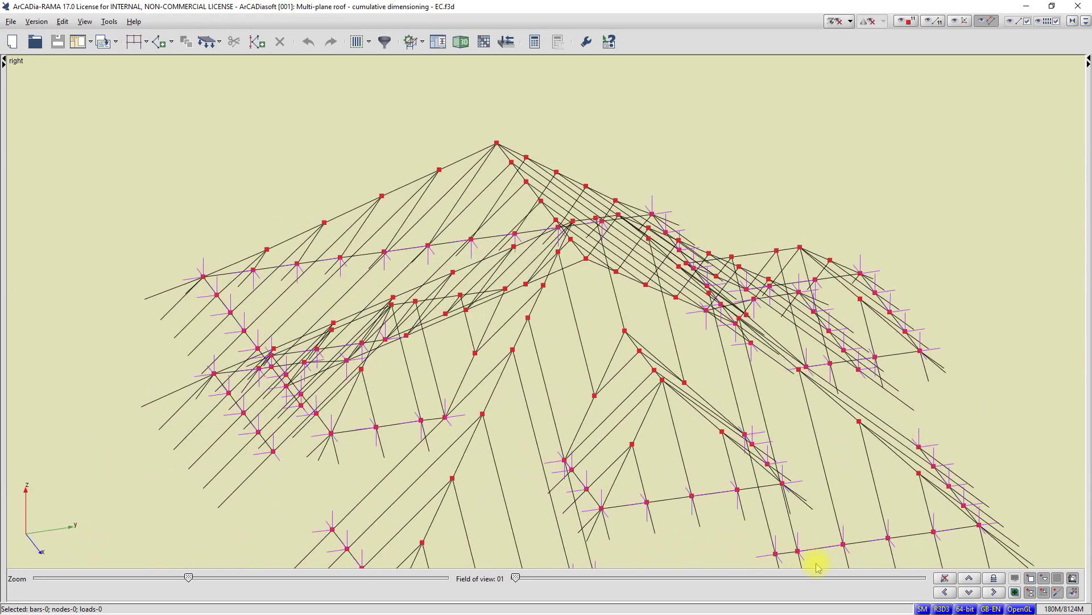
{"action": "left_click", "coordinate": [1073, 592]}
{"action": "middle_click_drag", "start_coordinate": [171, 532], "coordinate": [179, 534]}
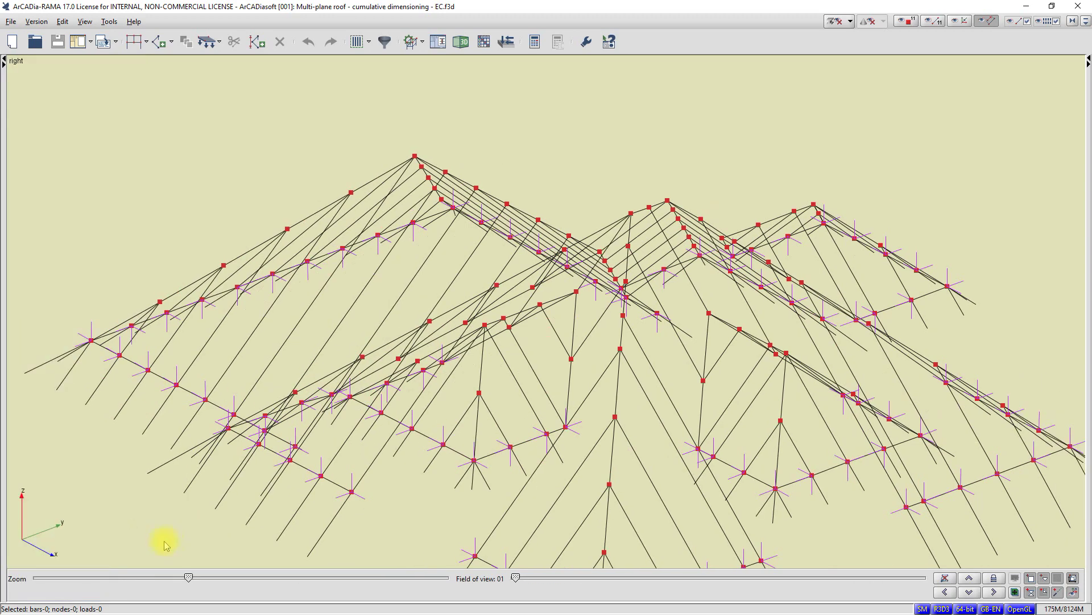
{"action": "left_click", "coordinate": [59, 551]}
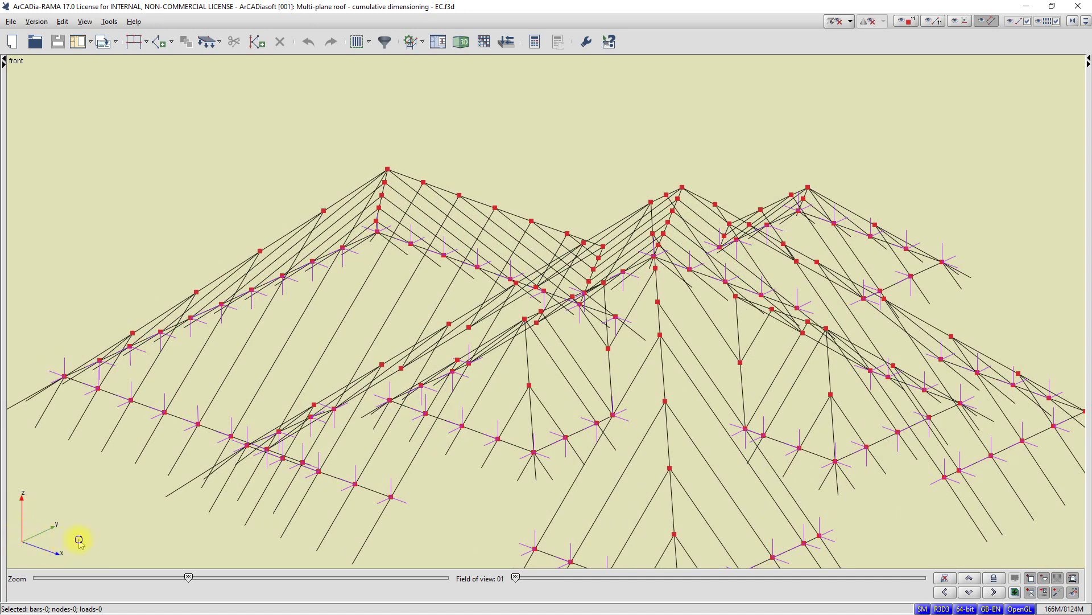
{"action": "middle_click_drag", "start_coordinate": [79, 541], "coordinate": [80, 531]}
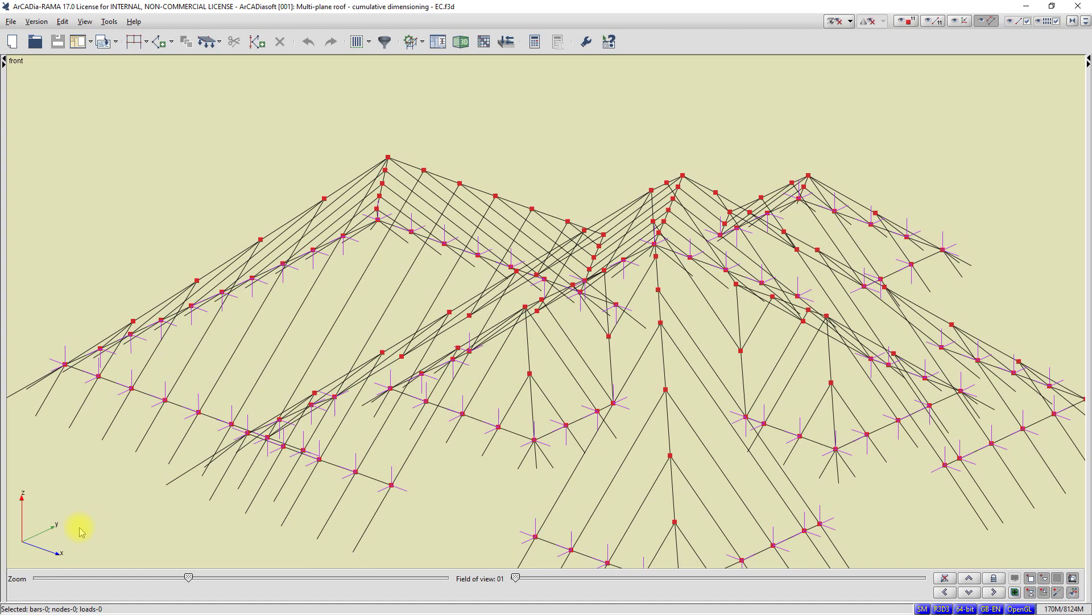